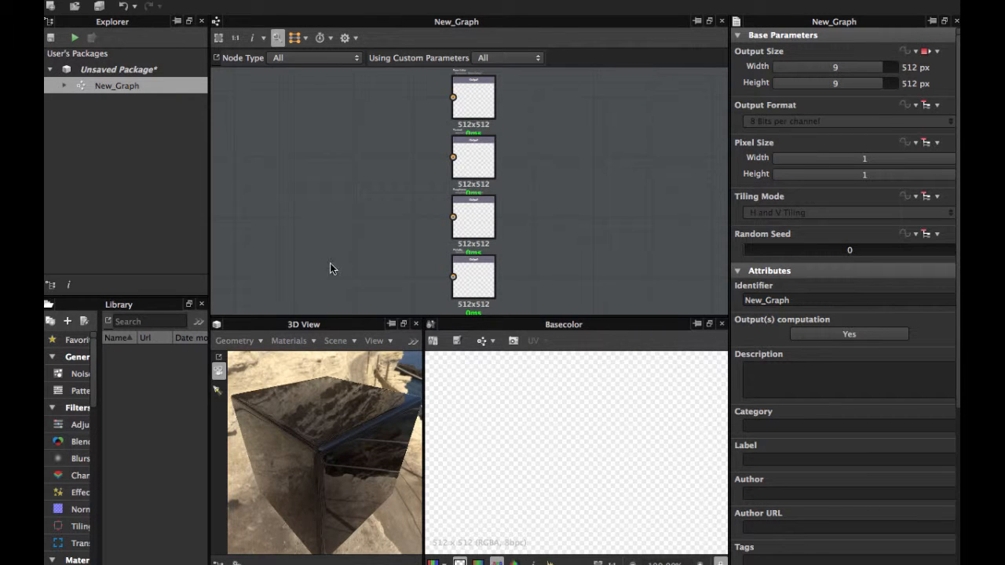
Orbit the 3D cube preview until its face is front-on
left_click_drag(300, 412, 452, 401)
scroll(358, 437, "up", 3)
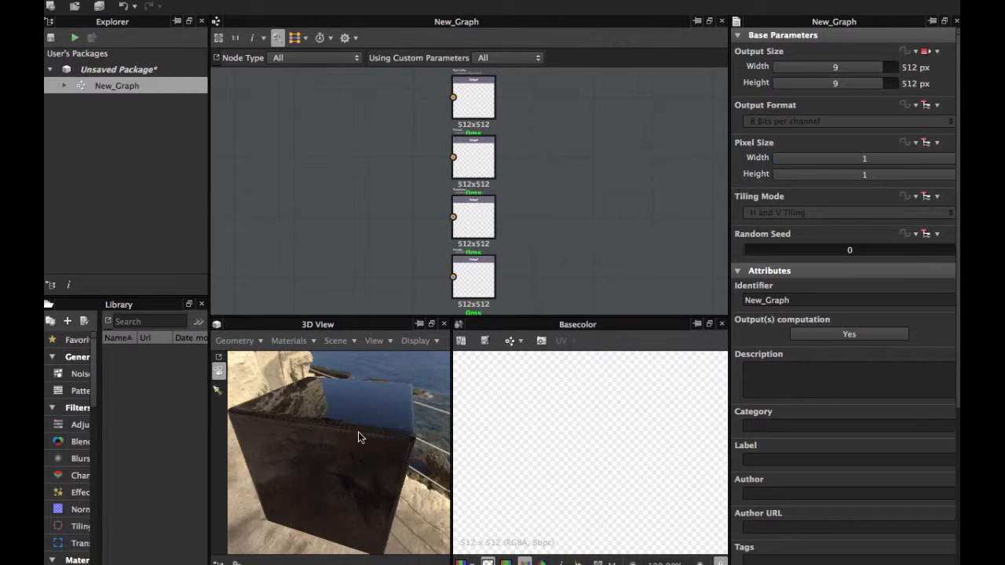
left_click_drag(358, 437, 381, 393)
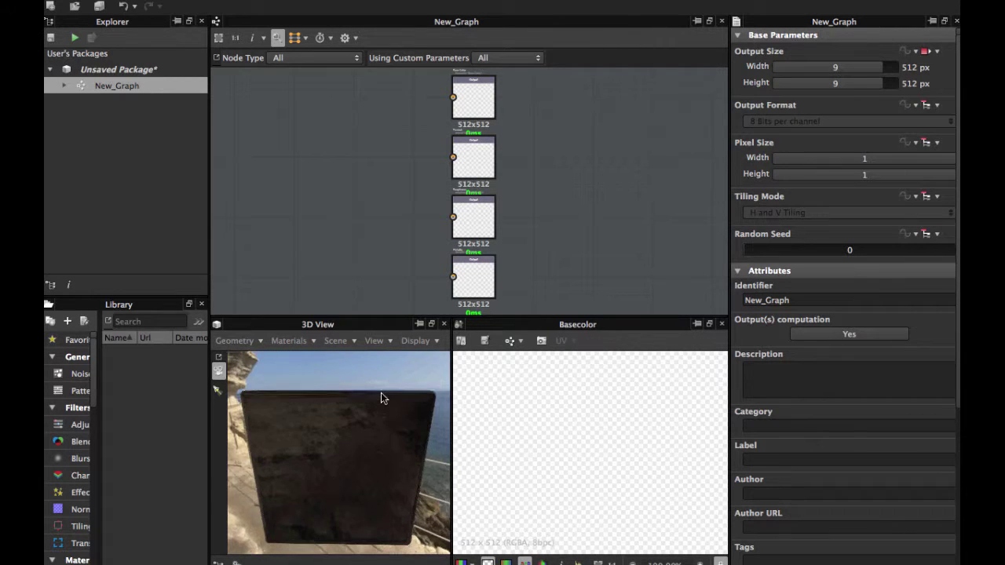
Add a Transformation 2D node, show it in the 2D view and move it toward the graph centre
right_click(306, 187)
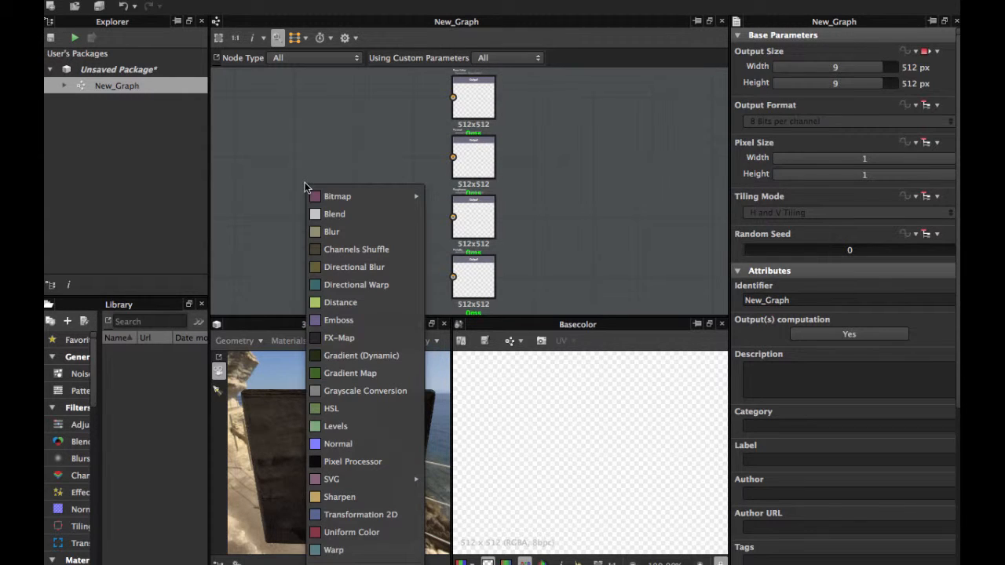
left_click(345, 516)
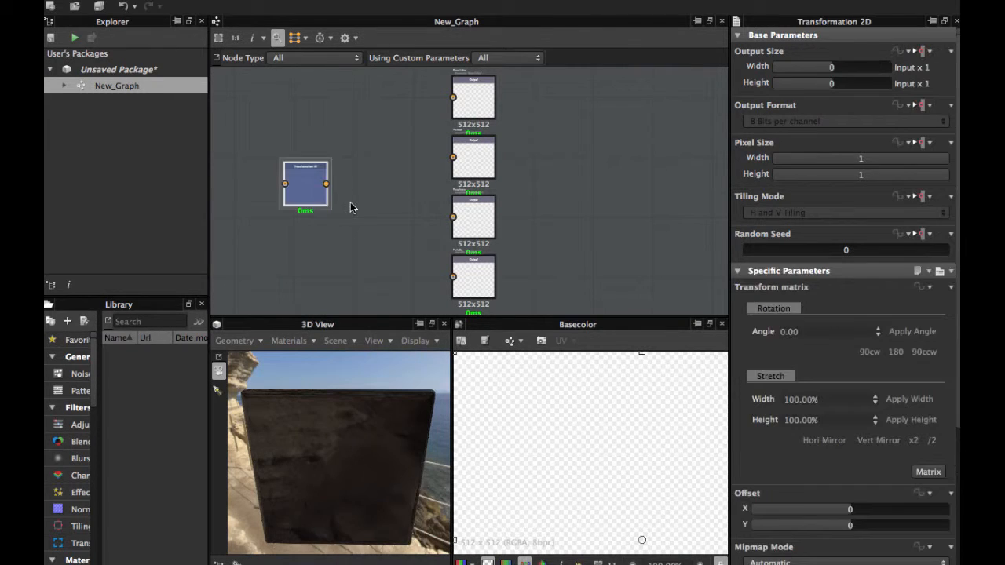
scroll(350, 202, "up", 1)
double_click(296, 191)
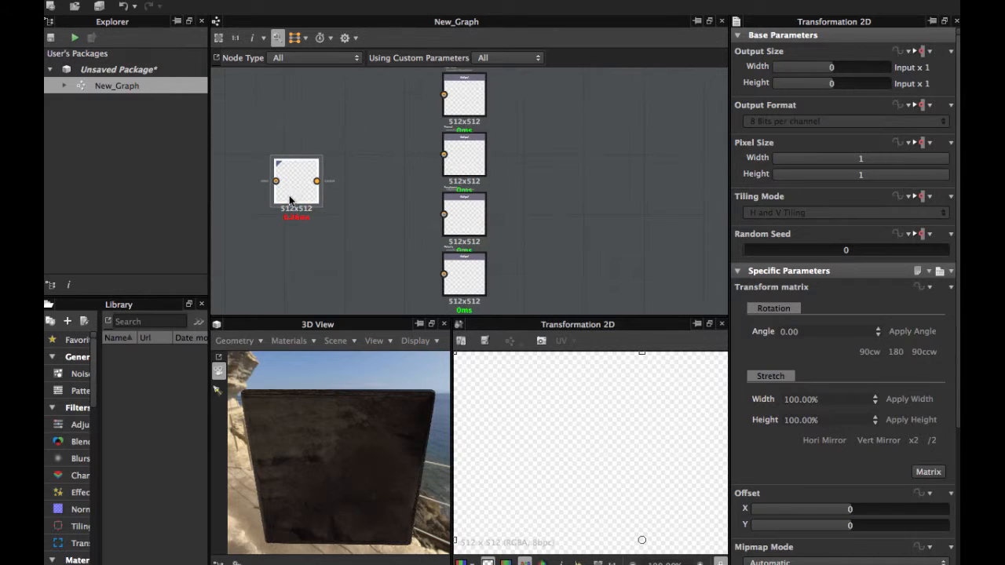
scroll(330, 193, "down", 2)
scroll(330, 193, "up", 2)
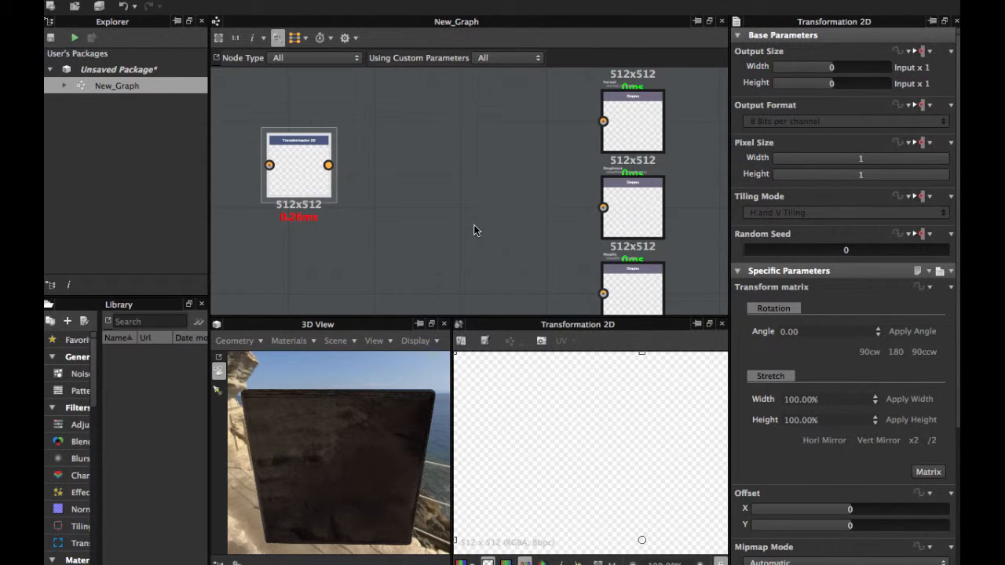
left_click_drag(314, 177, 438, 192)
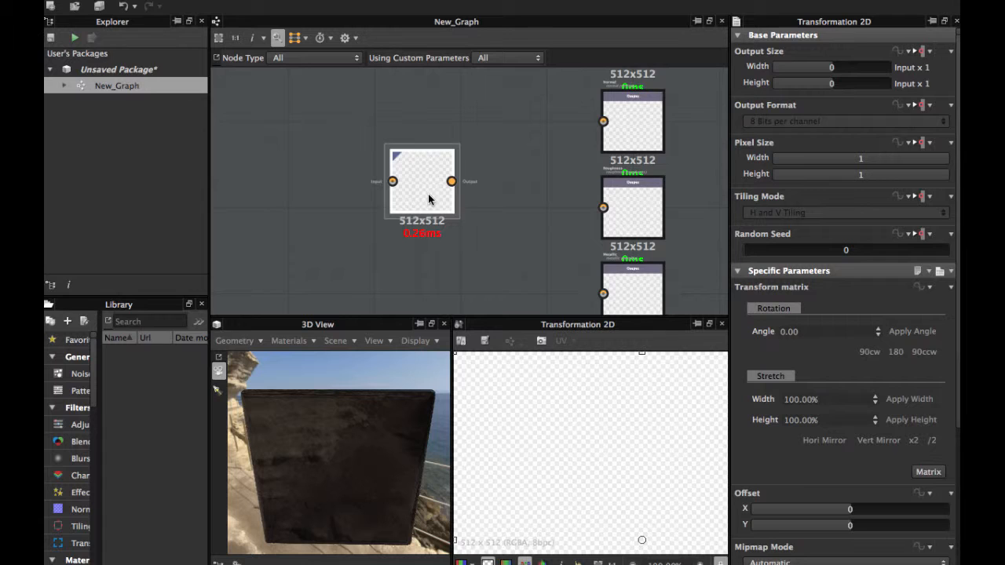
left_click(139, 322)
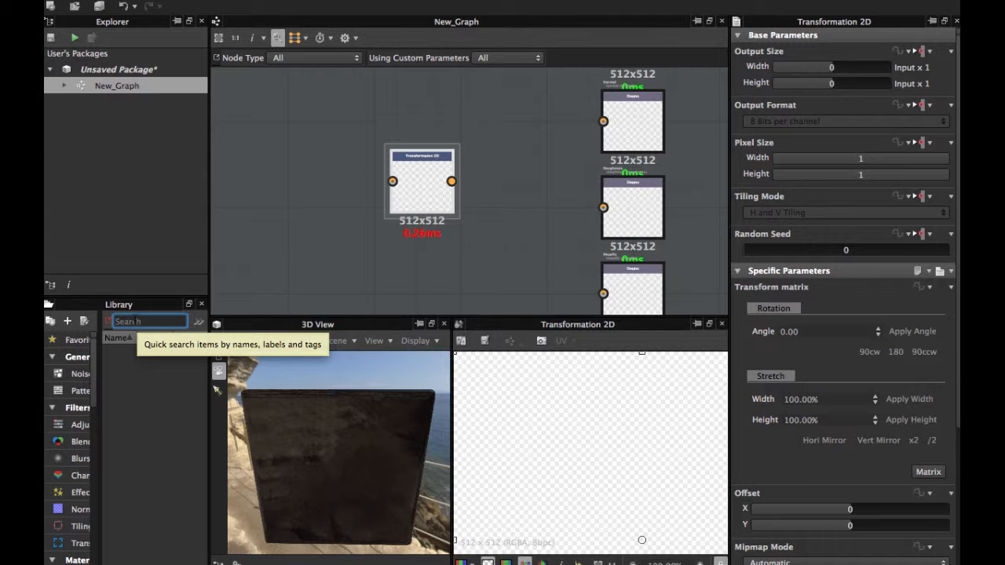
type("woo")
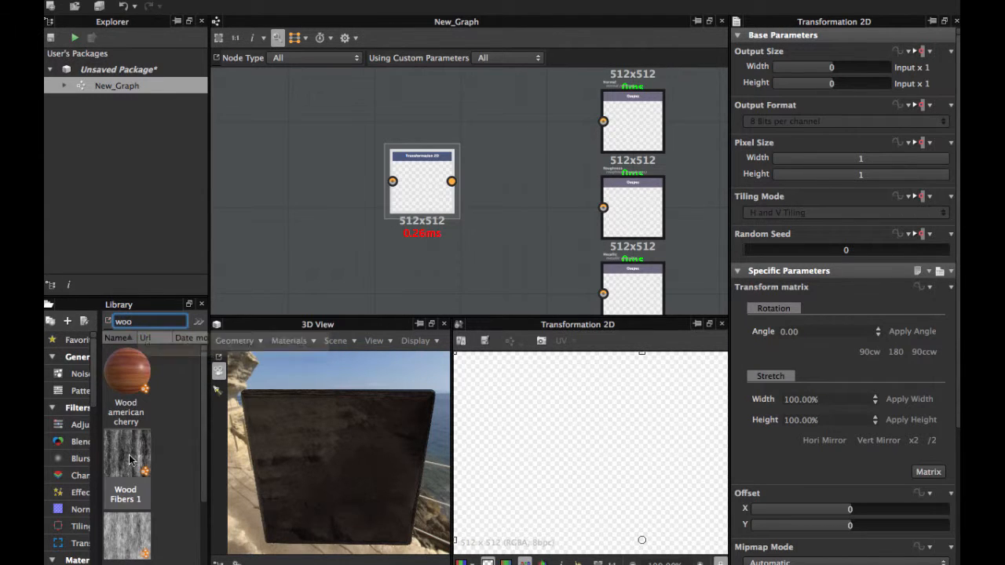
Add Wood Fibers 1 from the library and wire its output into the Transformation 2D input
mouse_move(126, 459)
left_mouse_down()
mouse_move(303, 185)
mouse_move(452, 182)
left_mouse_up()
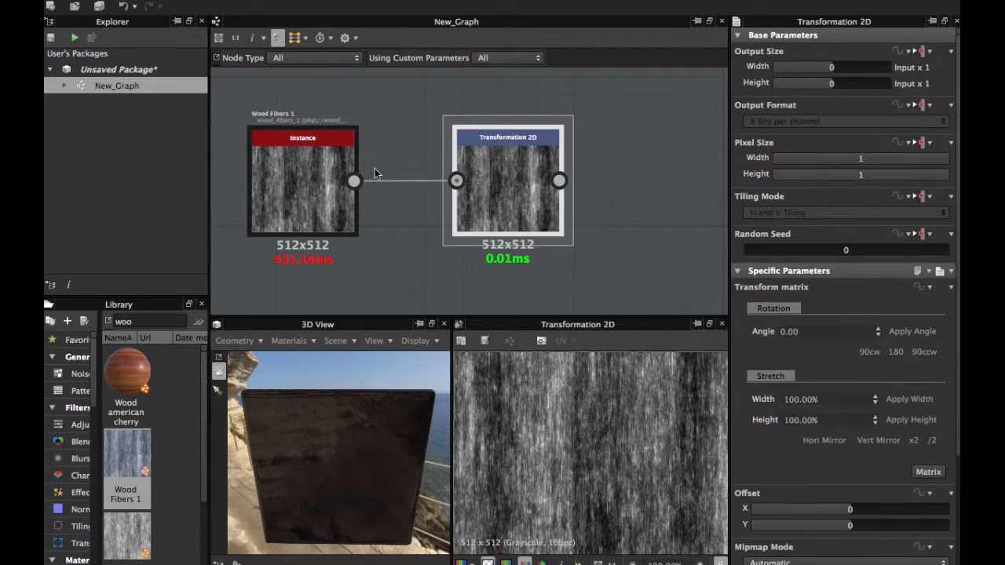
left_click(388, 182)
key("Delete")
scroll(387, 193, "up", 3)
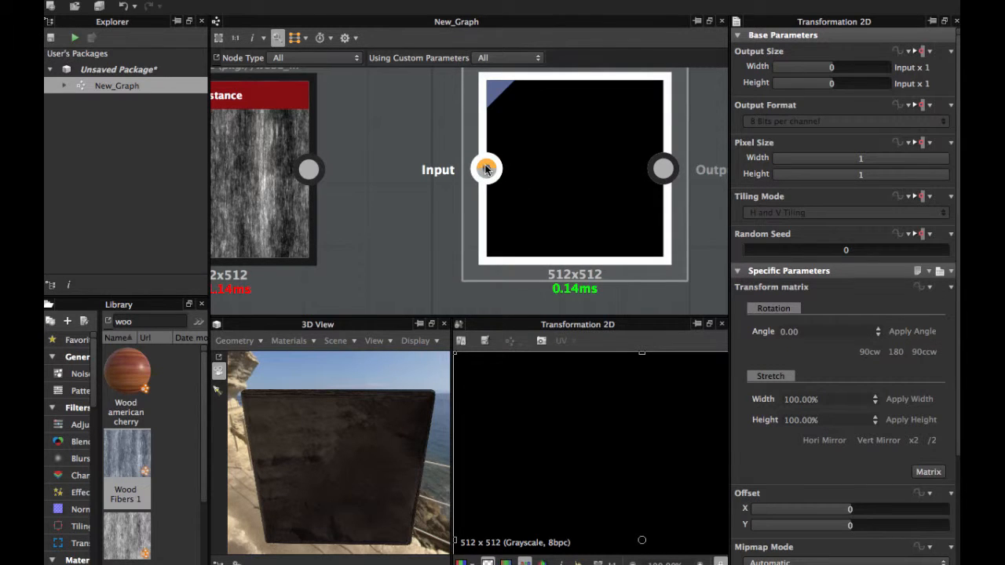
left_click_drag(460, 169, 365, 188)
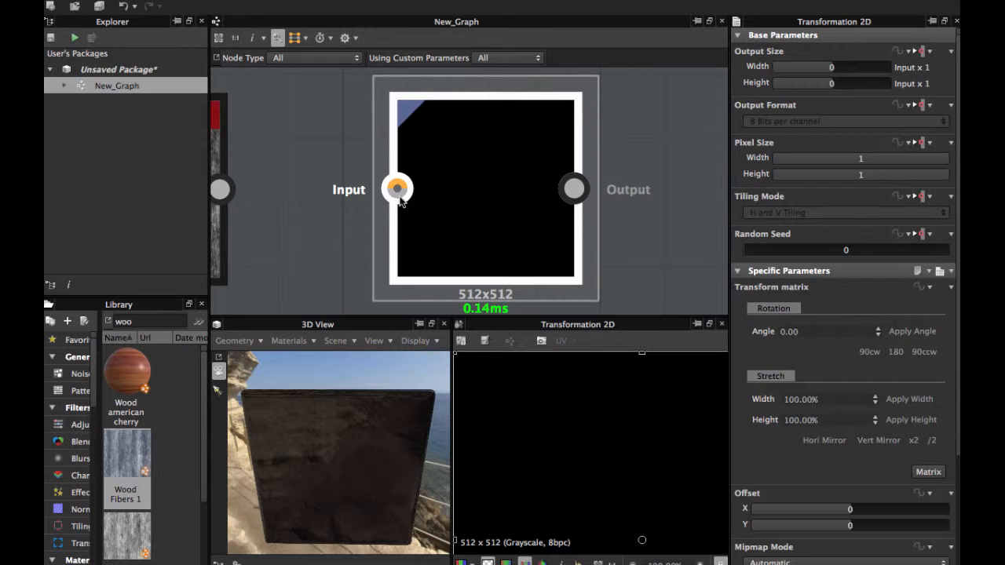
scroll(259, 188, "down", 2)
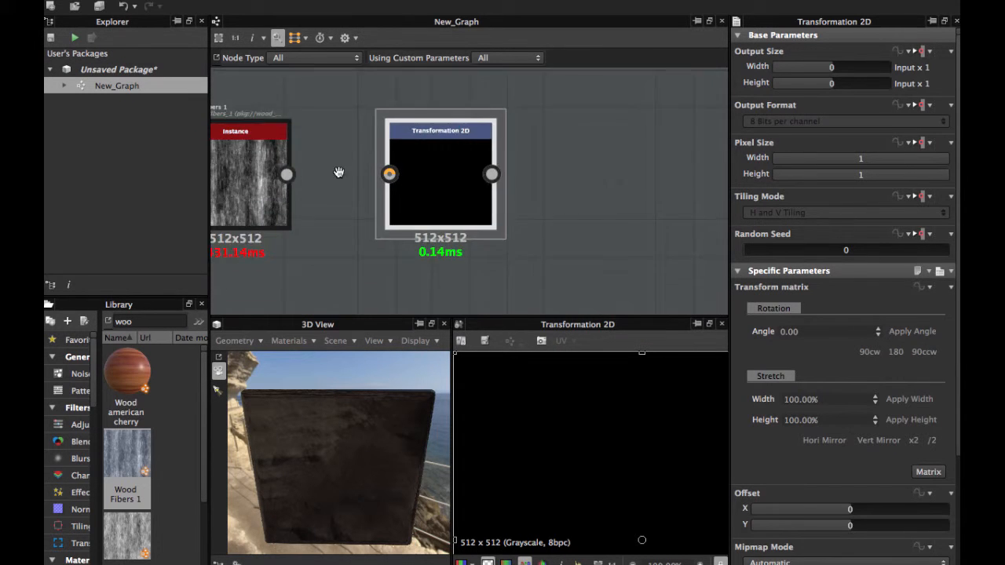
scroll(314, 169, "up", 2)
left_click_drag(270, 169, 446, 168)
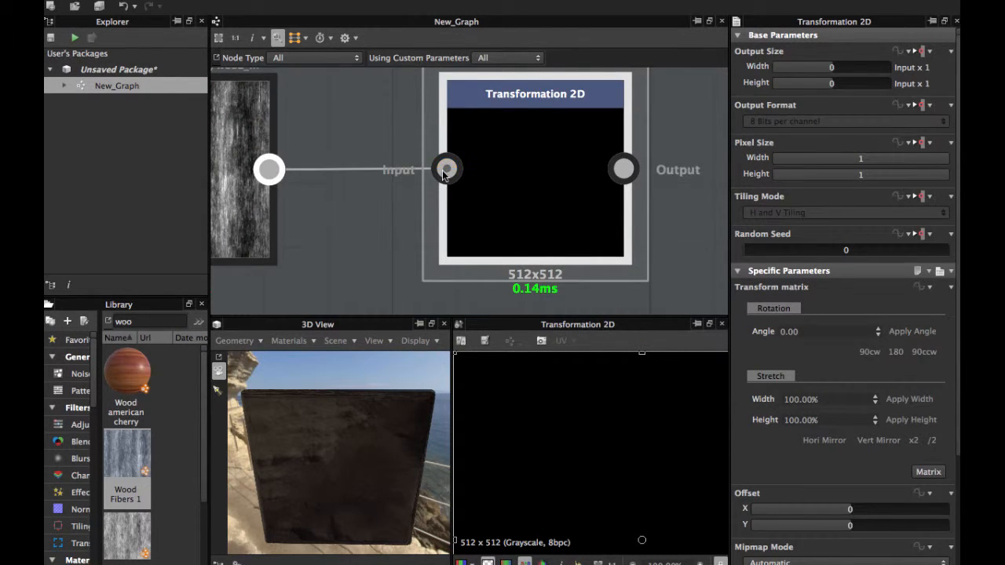
scroll(439, 172, "down", 2)
scroll(365, 160, "down", 1)
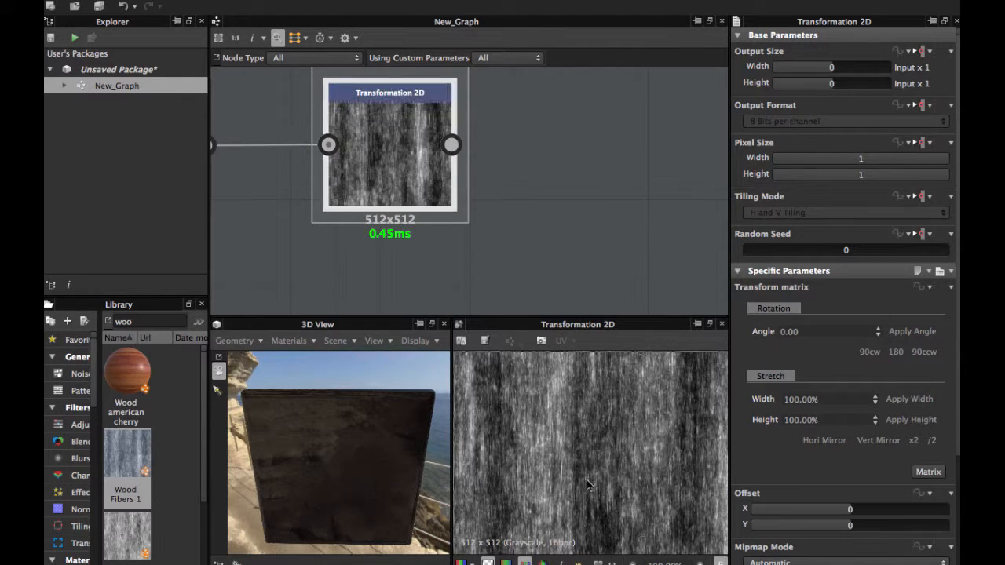
scroll(584, 477, "down", 3)
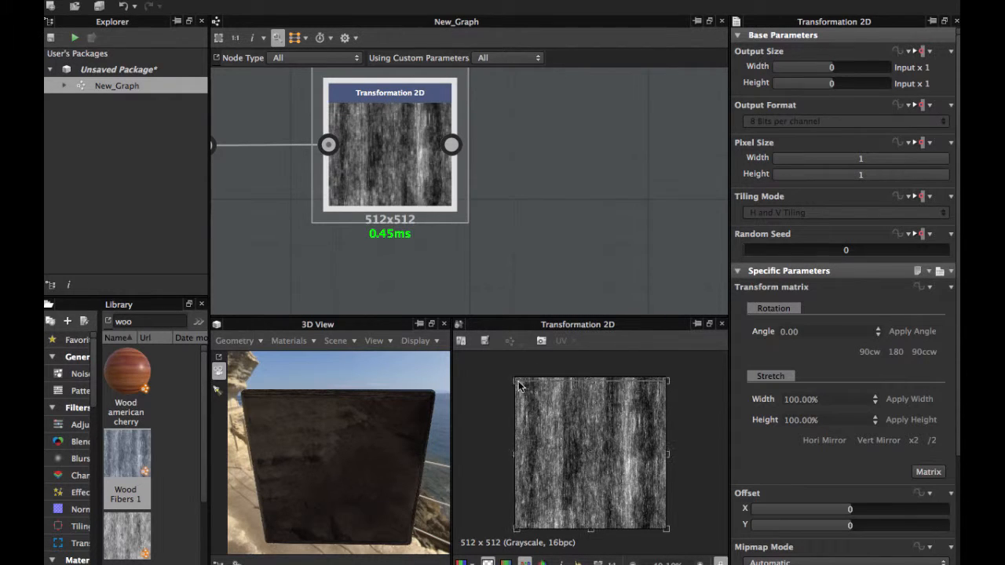
left_click_drag(515, 381, 567, 429)
scroll(564, 430, "up", 2)
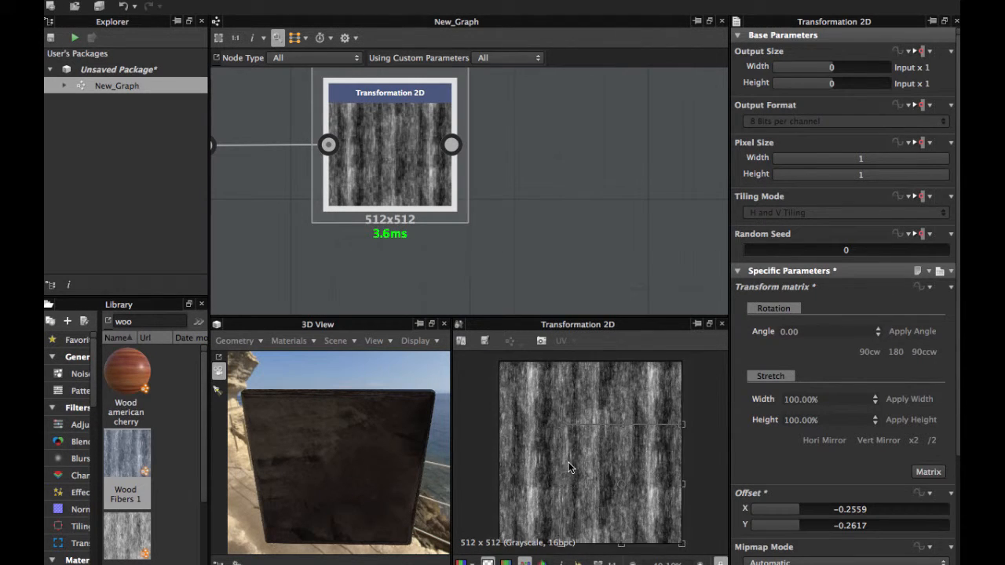
scroll(564, 429, "down", 2)
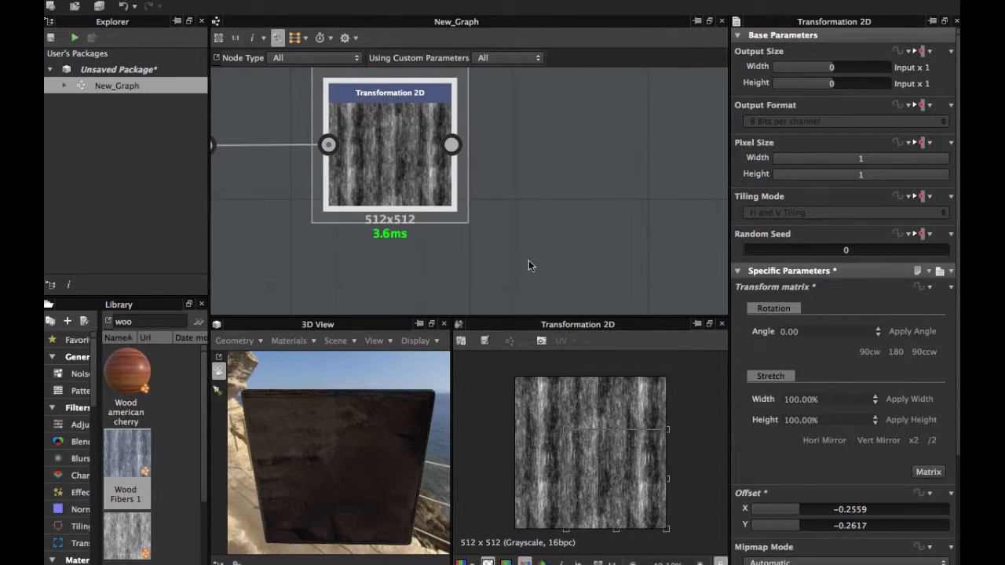
scroll(578, 469, "up", 3)
scroll(580, 468, "down", 2)
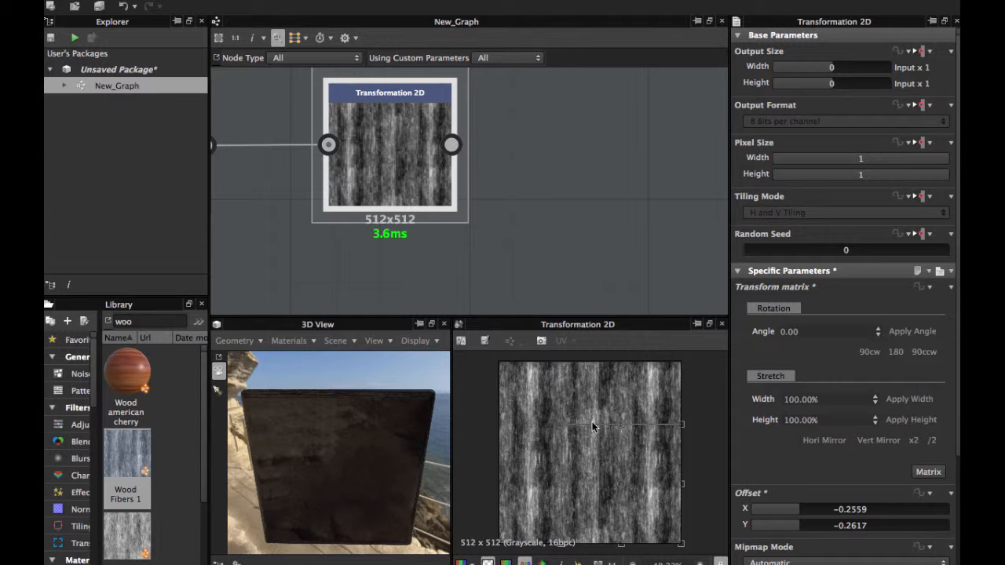
key("ctrl+z")
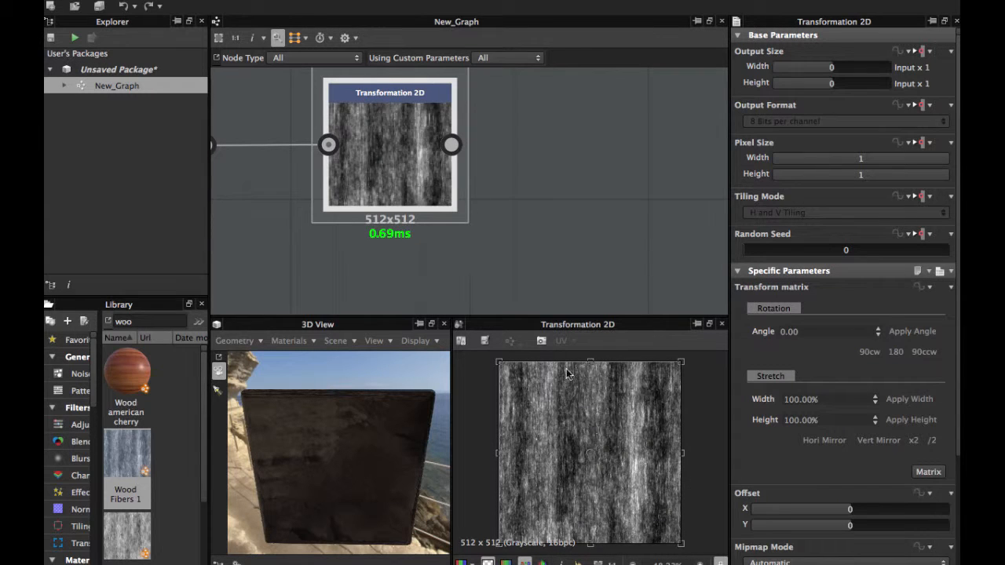
scroll(475, 161, "up", 2)
scroll(428, 175, "down", 3)
scroll(428, 175, "down", 1)
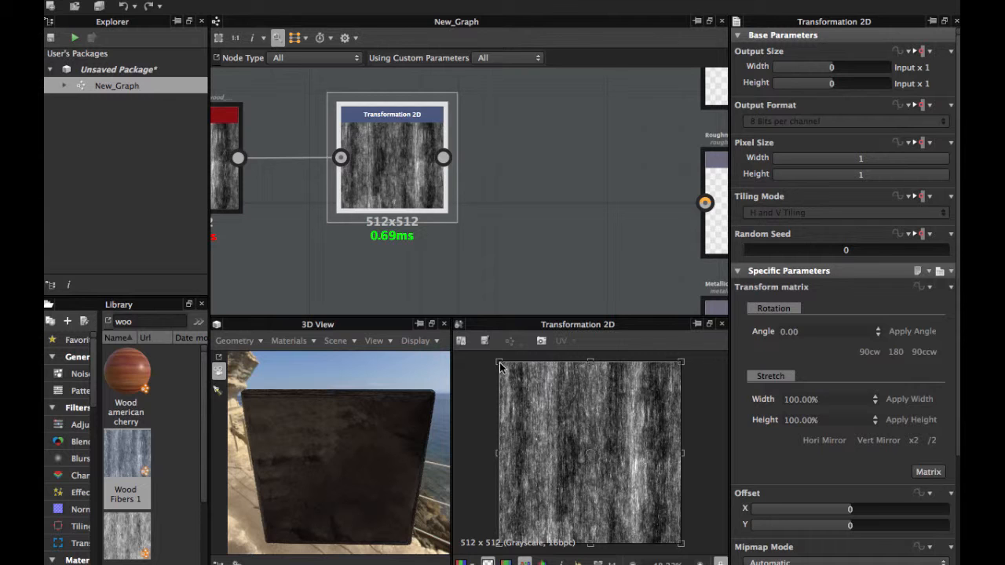
Shift the transform offset in the 2D view to -0.6590 on X and Y
left_click_drag(500, 366, 587, 456)
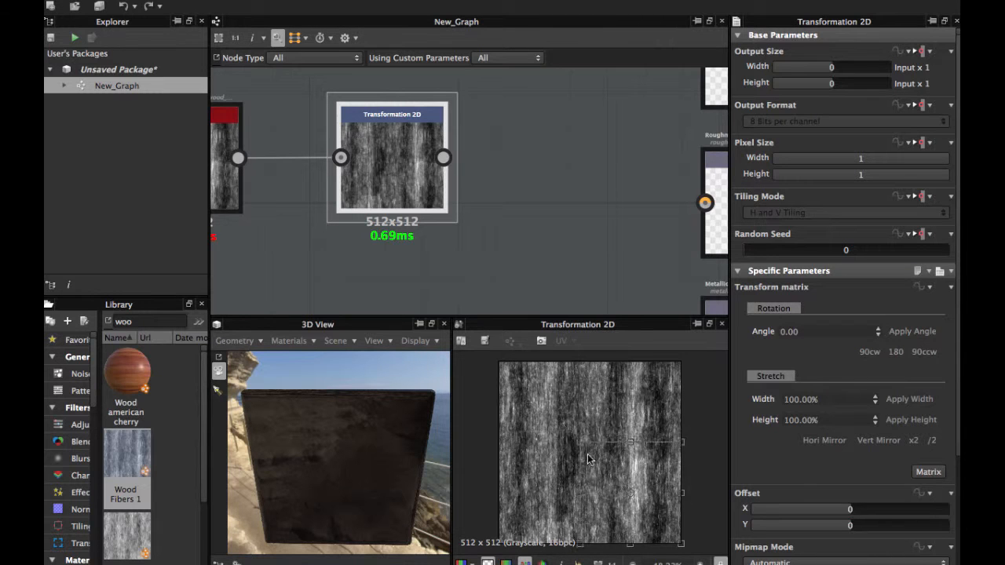
left_click_drag(587, 456, 586, 465)
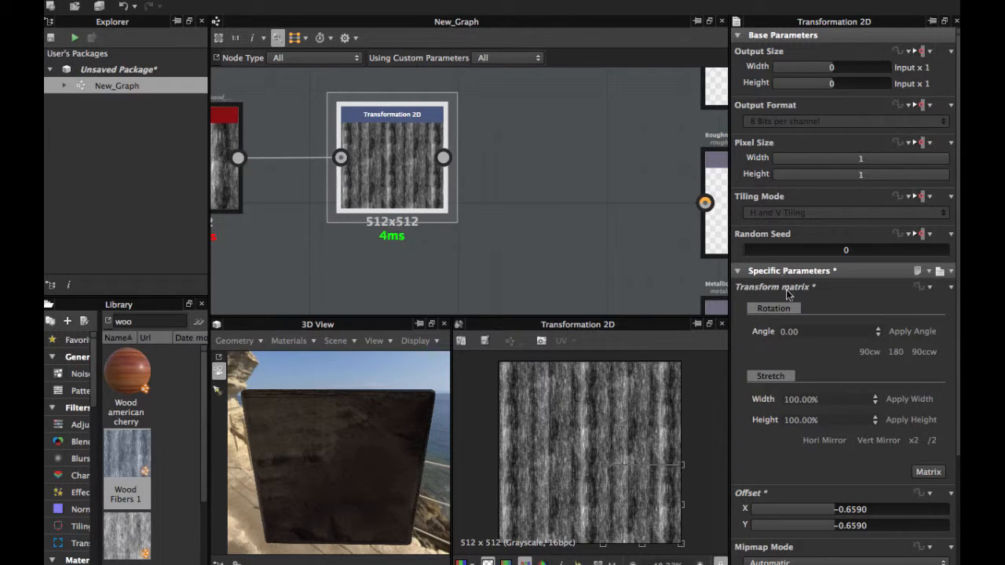
Make Tiling Mode editable and try no tiling, horizontal and vertical tiling
left_click(930, 197)
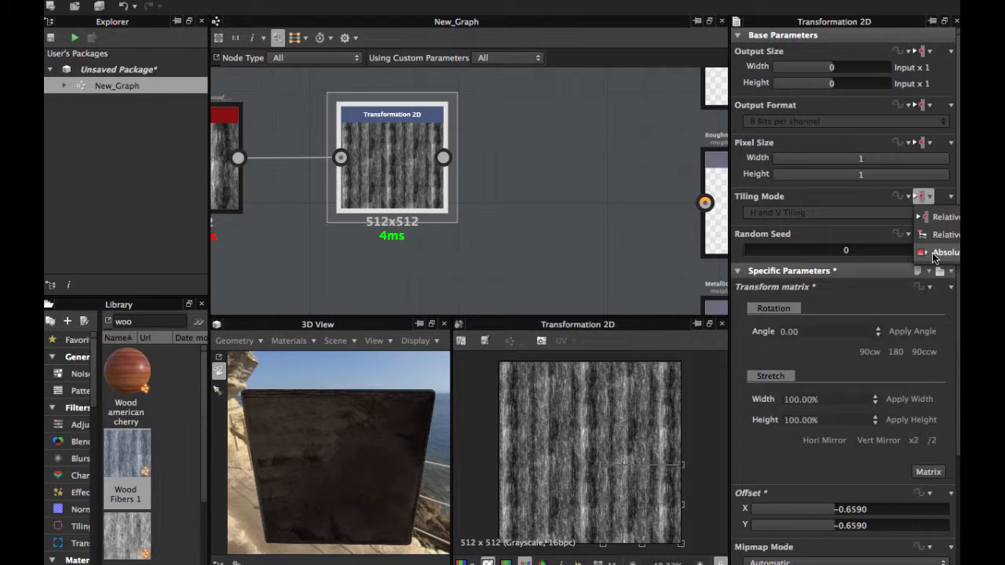
left_click(935, 253)
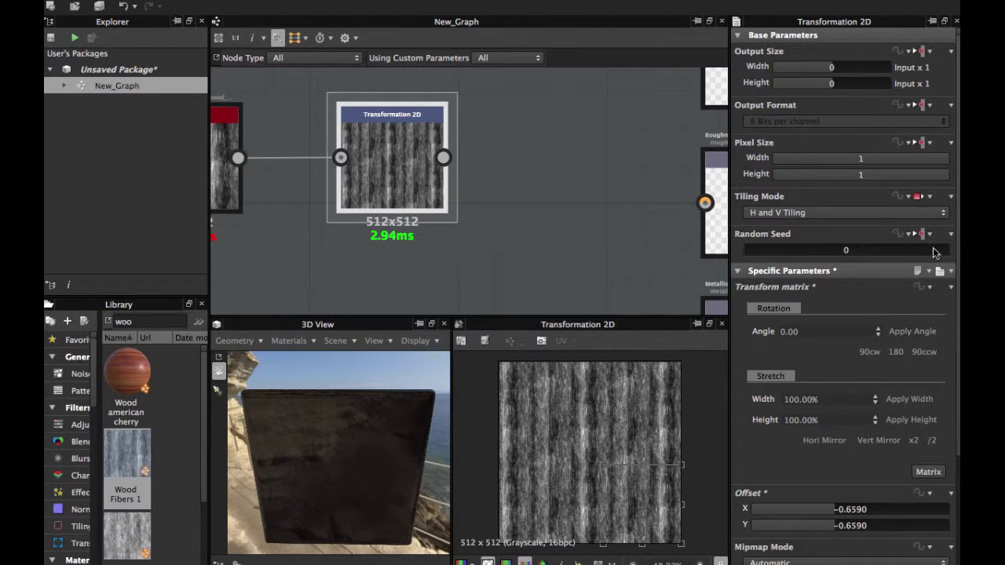
left_click(774, 214)
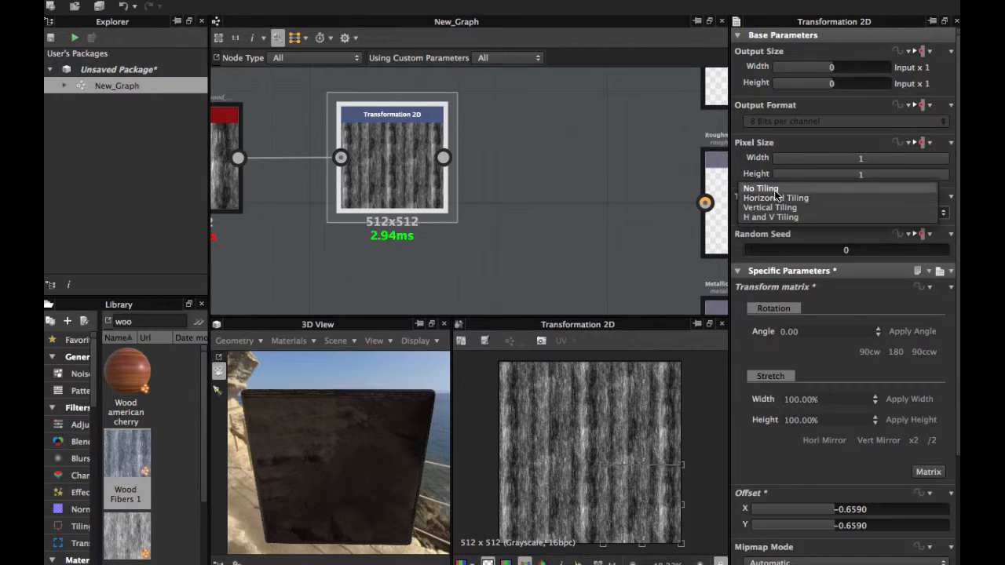
left_click(773, 190)
left_click(789, 214)
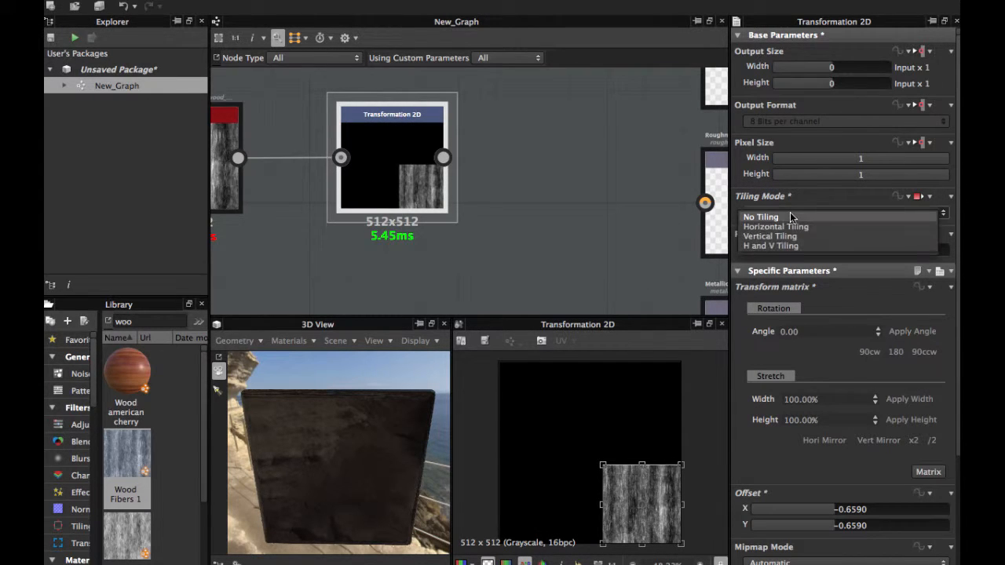
left_click(811, 229)
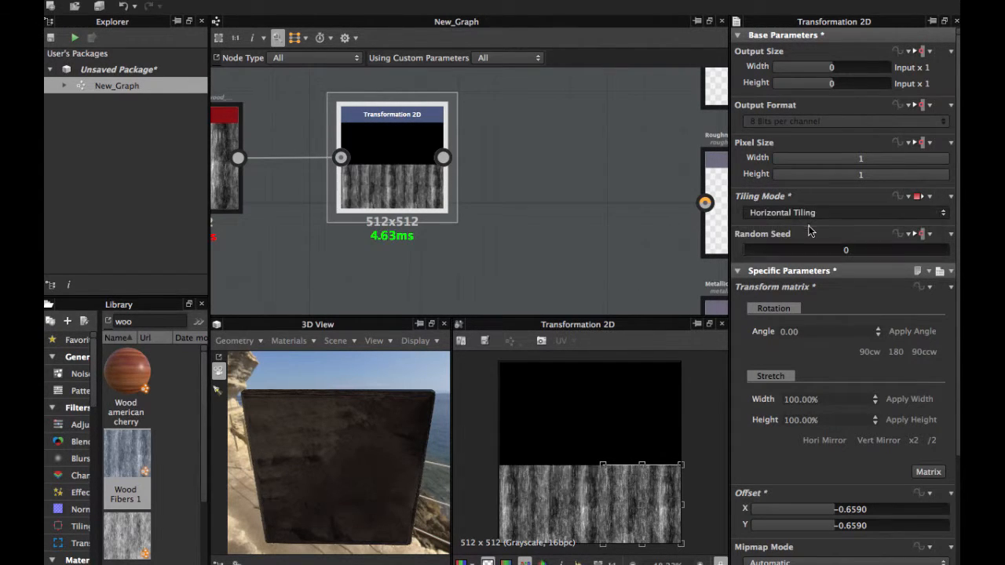
left_click(813, 219)
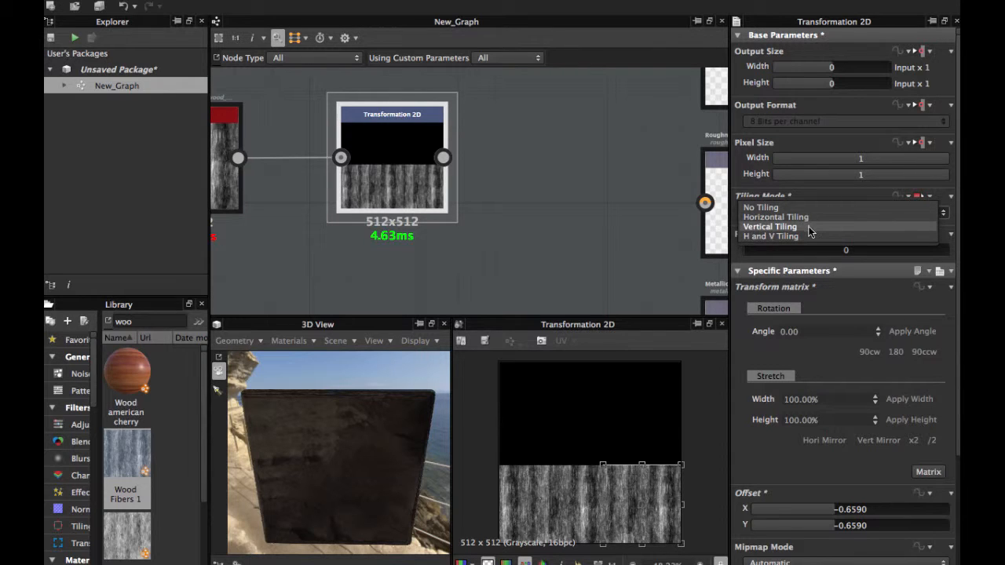
left_click(811, 226)
Compare against no tiling, then settle on H and V Tiling for the output
left_click(808, 223)
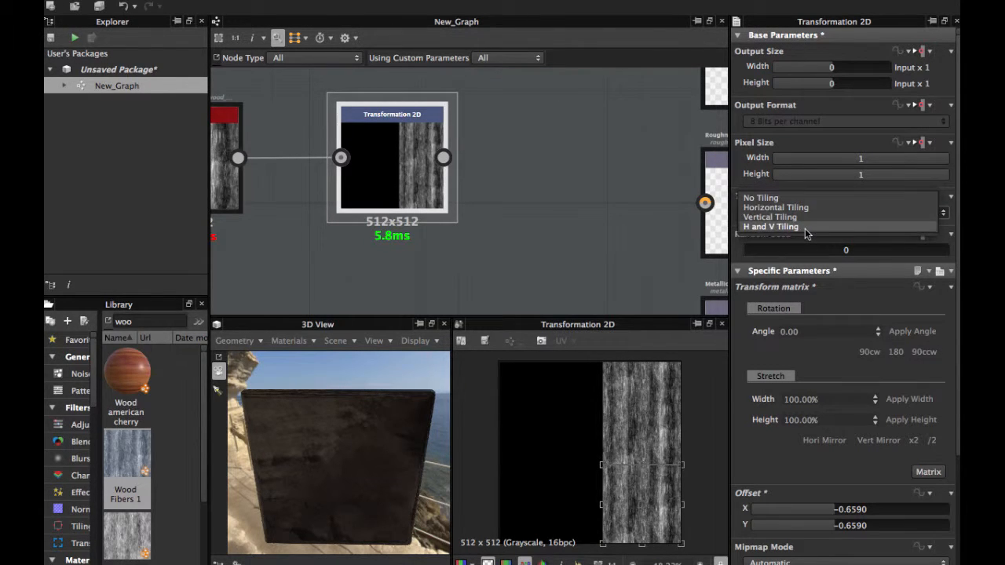
left_click(785, 226)
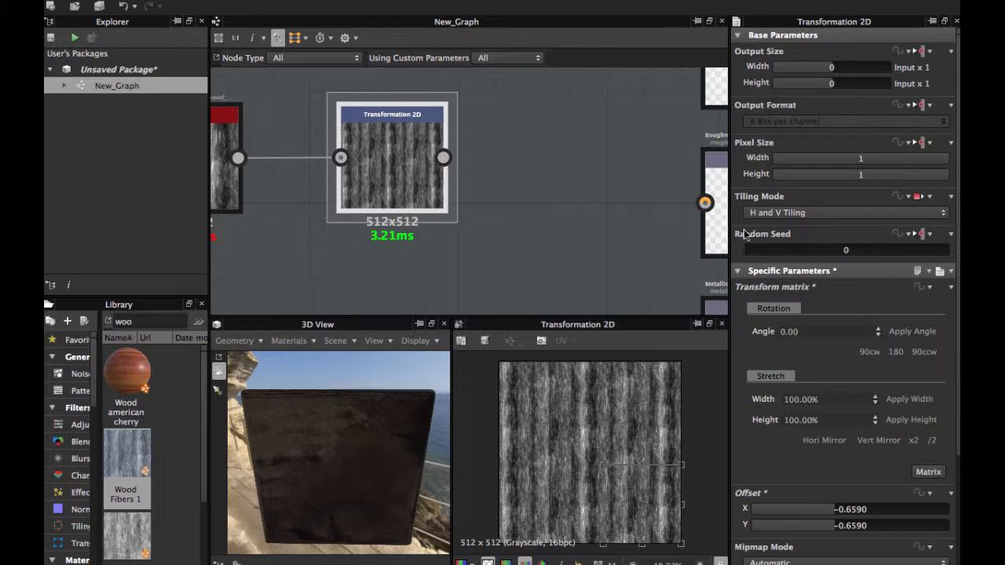
left_click(785, 213)
left_click(760, 188)
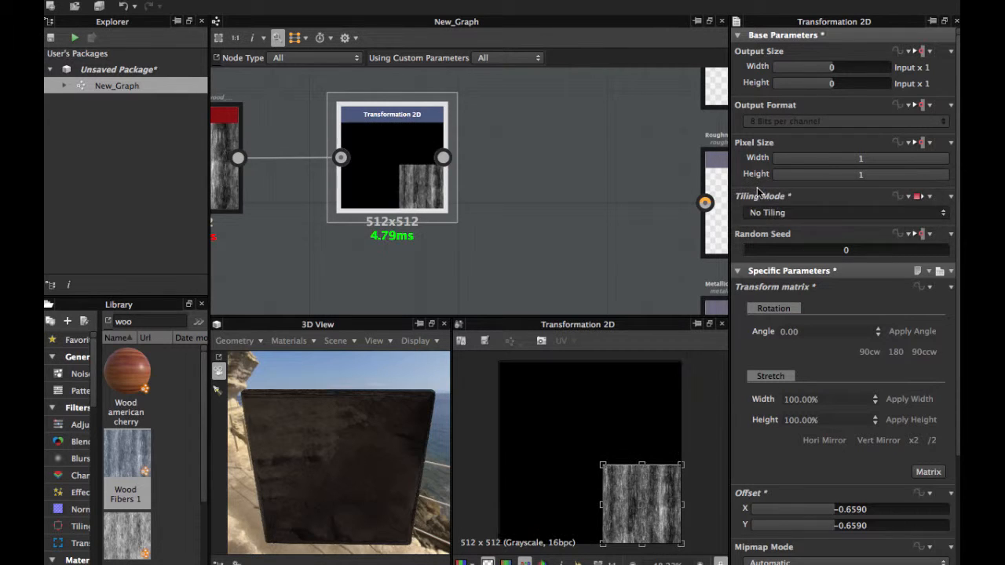
left_click(785, 213)
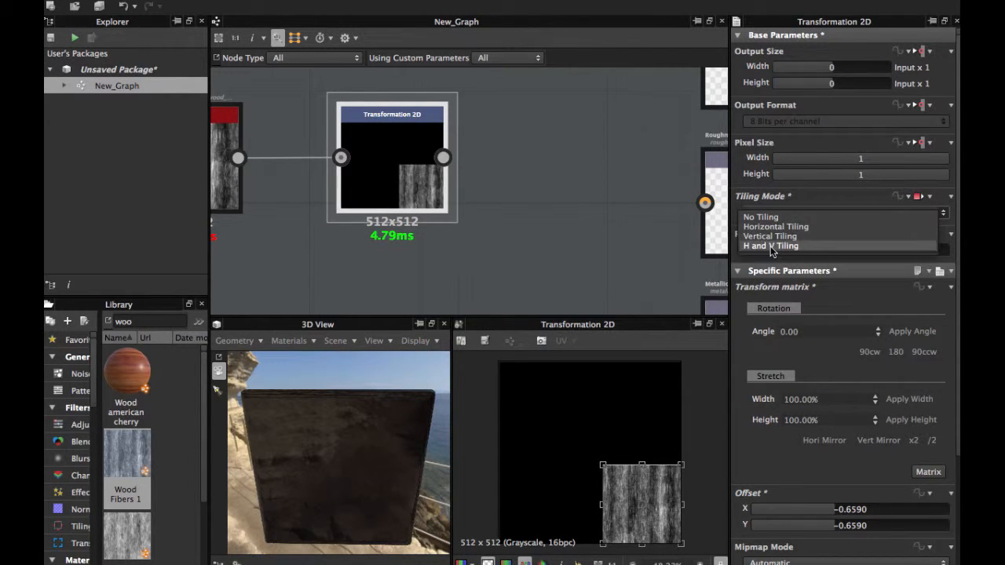
left_click(771, 246)
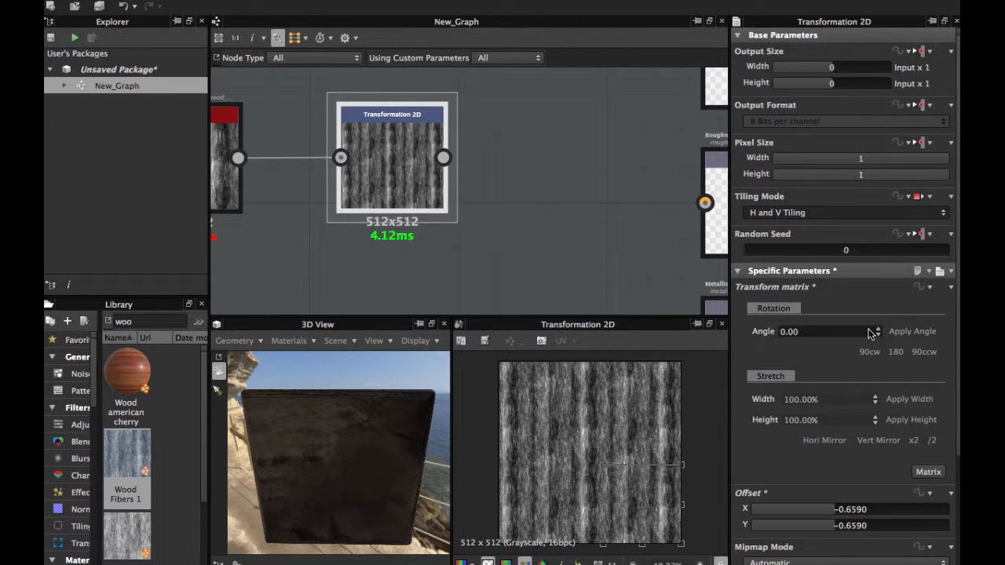
scroll(578, 460, "down", 1)
scroll(577, 459, "up", 1)
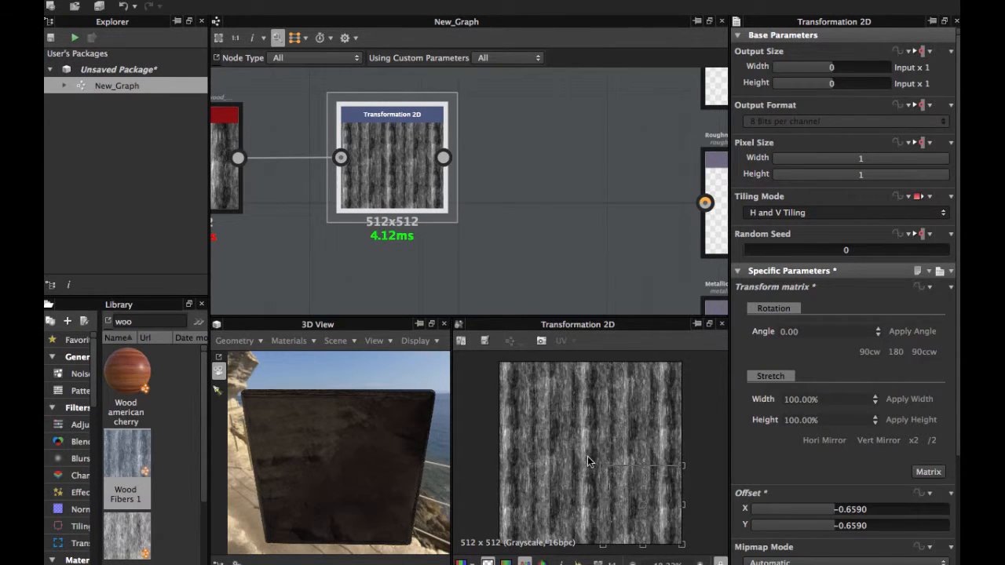
Set the Transformation 2D rotation angle to 90 degrees so the fibres run horizontally
left_click(819, 334)
type("90")
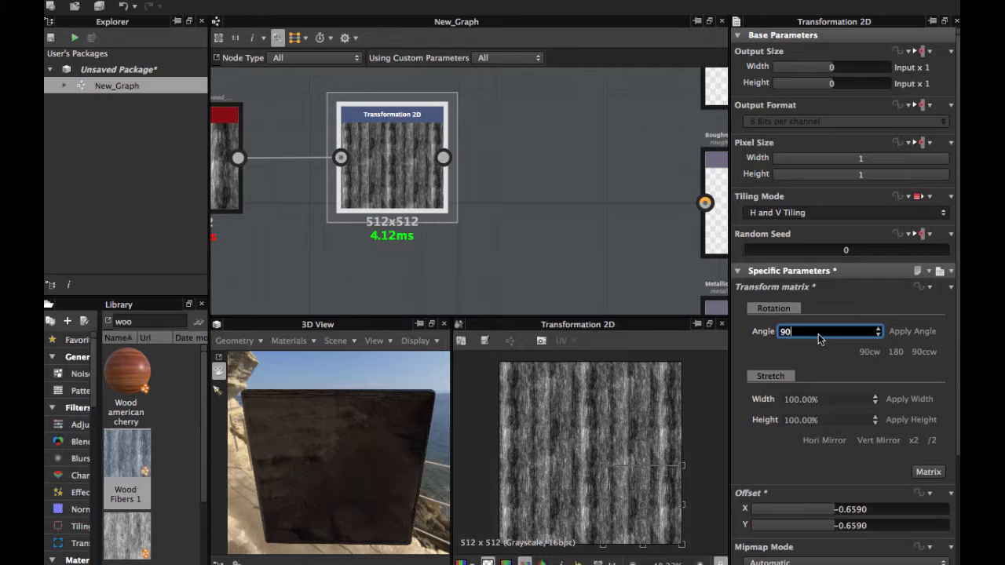
key("Return")
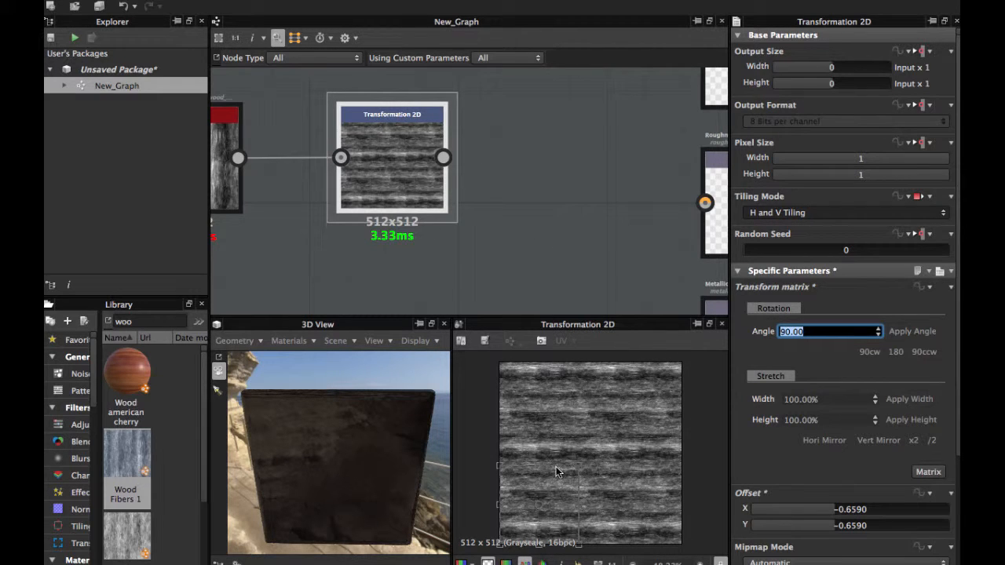
scroll(556, 466, "down", 1)
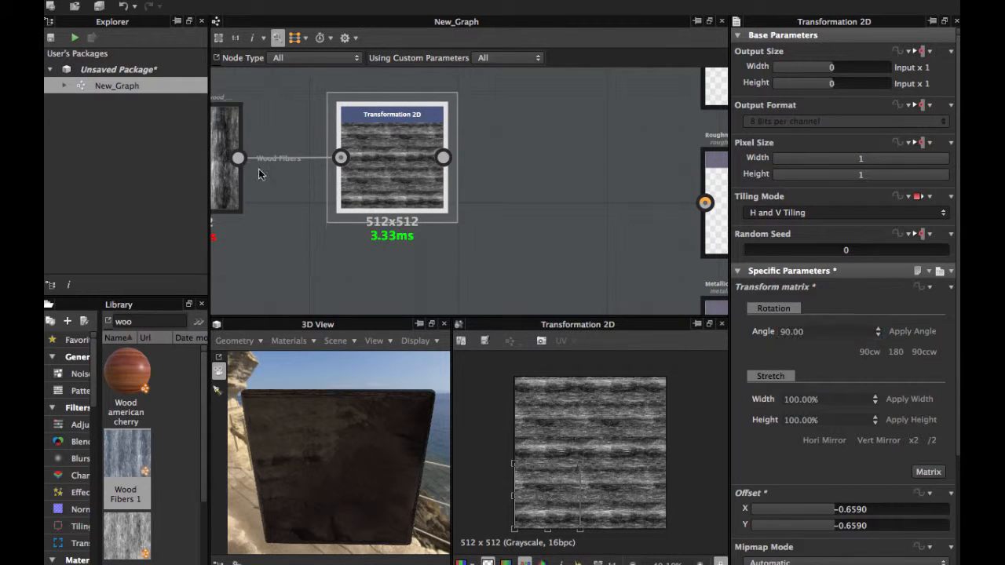
left_click(229, 174)
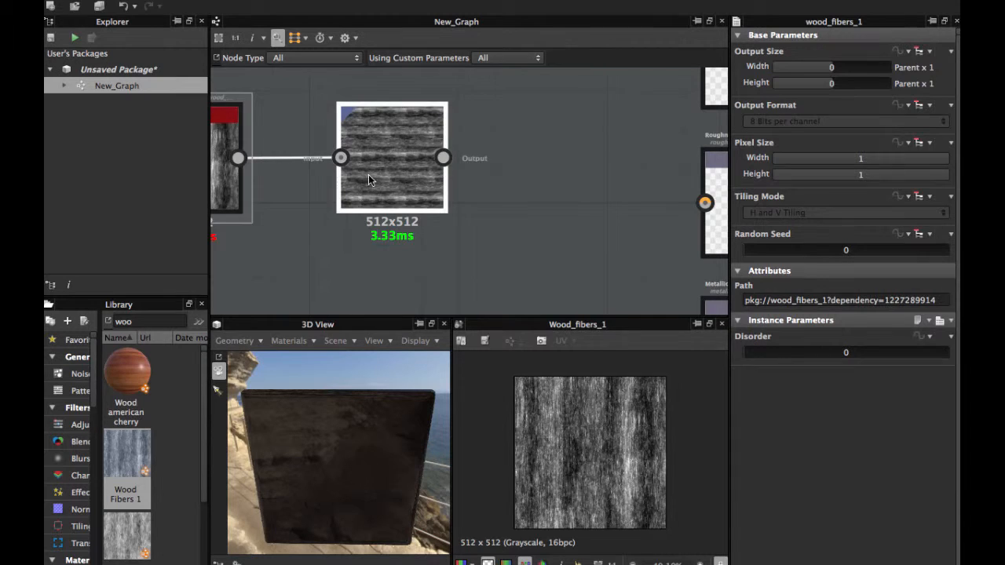
Reselect Transformation 2D and set its offset to X -0.3, Y -0.36
double_click(368, 175)
scroll(781, 481, "down", 3)
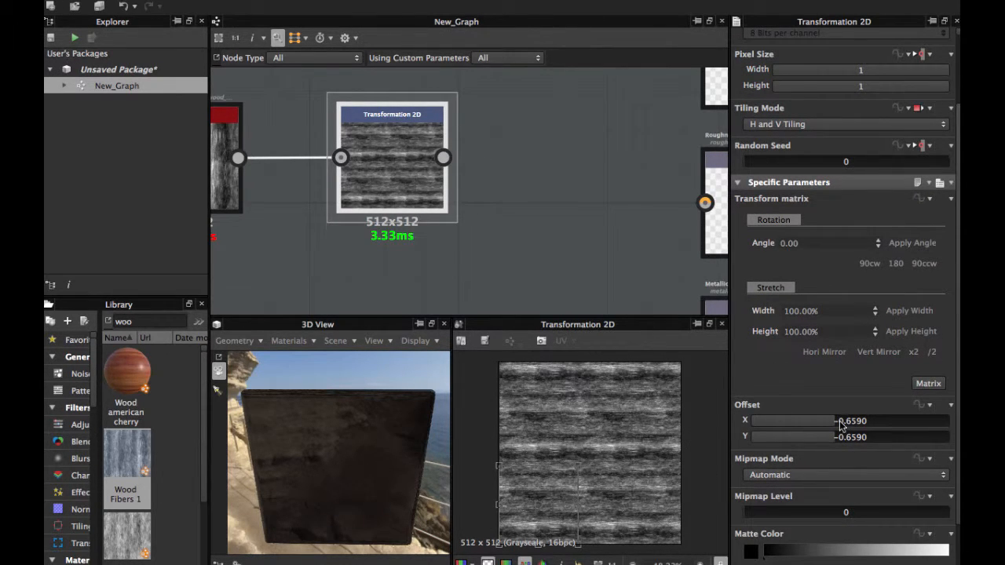
mouse_move(832, 423)
left_mouse_down()
mouse_move(864, 425)
mouse_move(854, 439)
mouse_move(863, 438)
left_mouse_up()
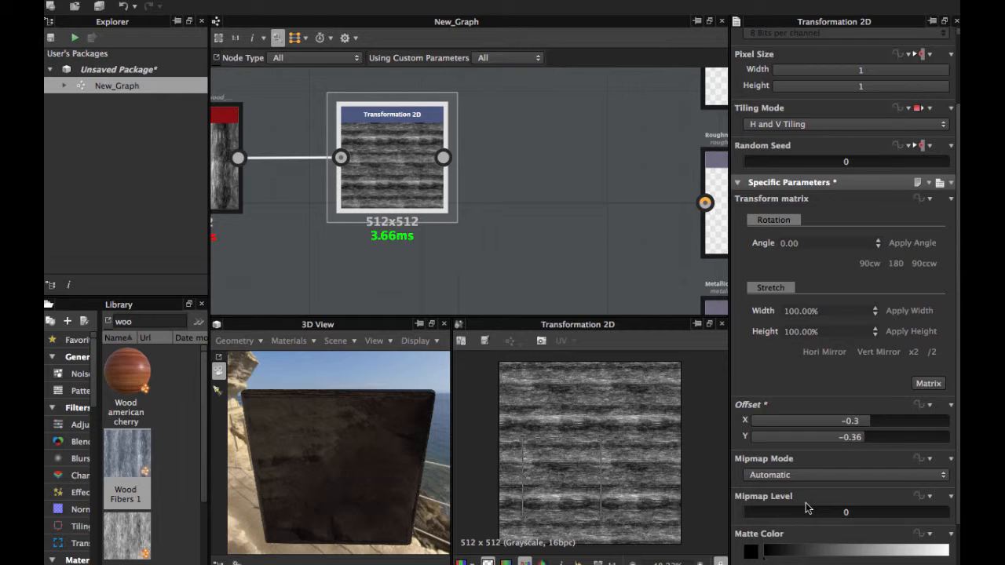
scroll(806, 503, "down", 2)
scroll(632, 439, "down", 2)
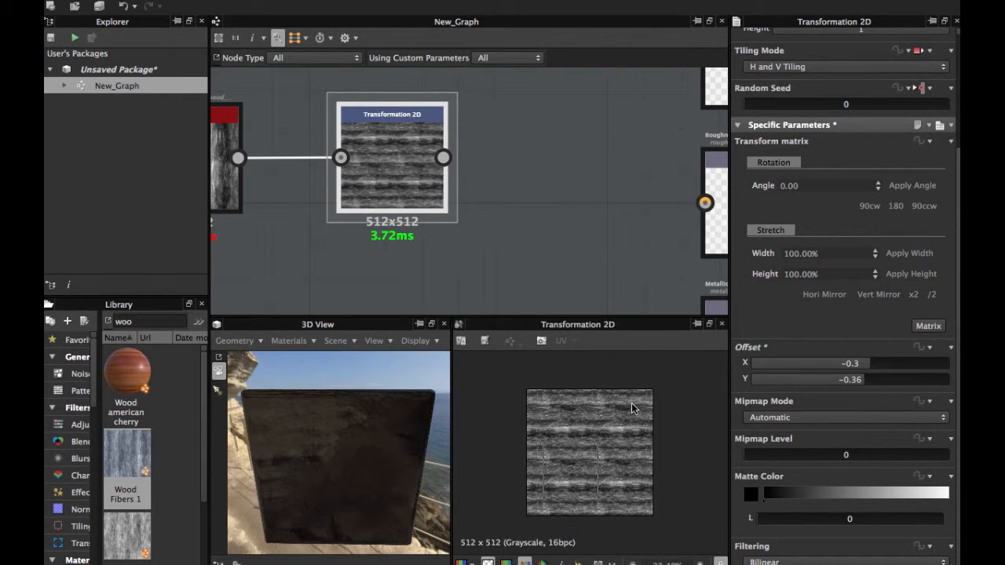
scroll(854, 340, "up", 3)
scroll(854, 339, "up", 2)
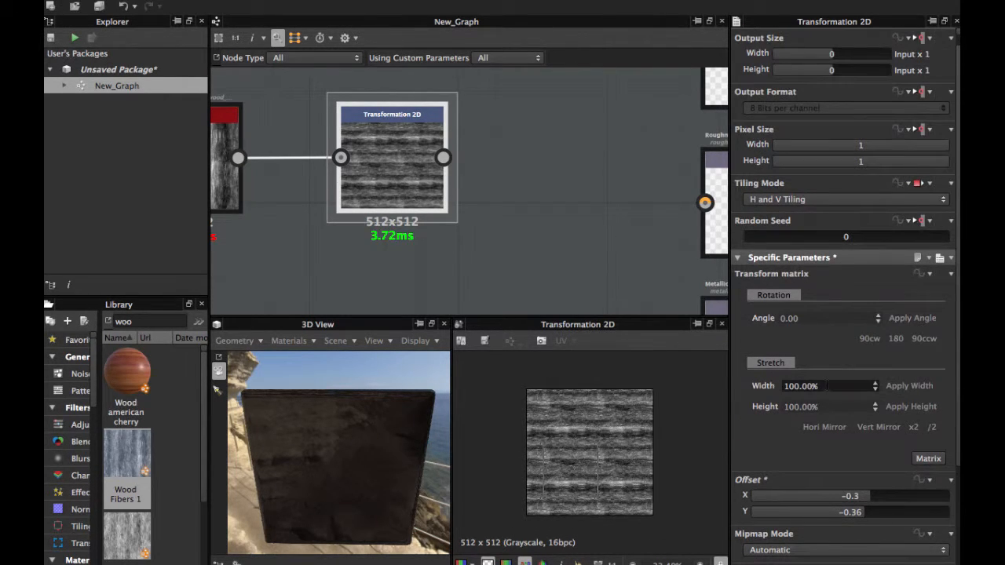
Set Stretch Width and Height both to 50% for a denser wood pattern
double_click(801, 385)
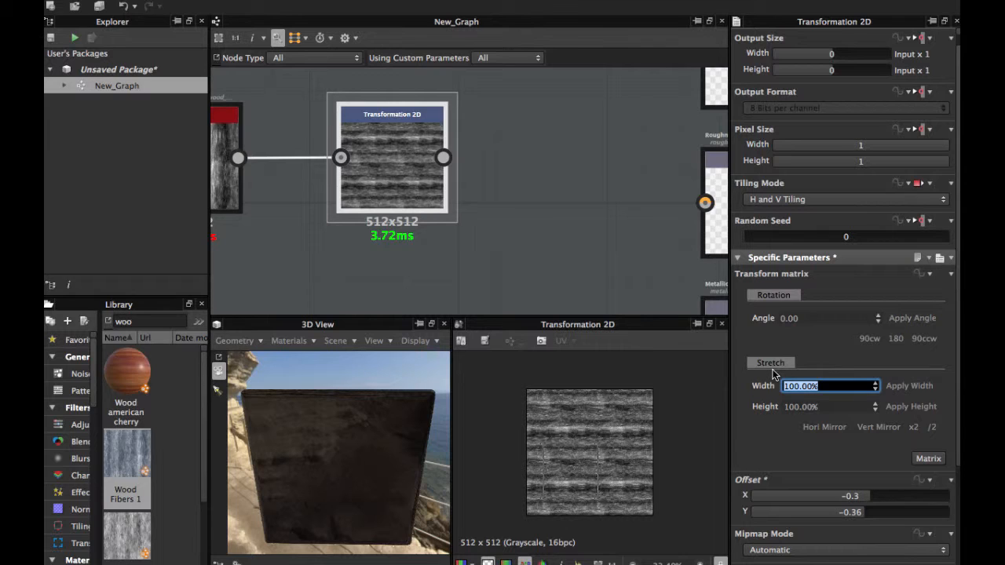
type("50")
key("Return")
double_click(816, 406)
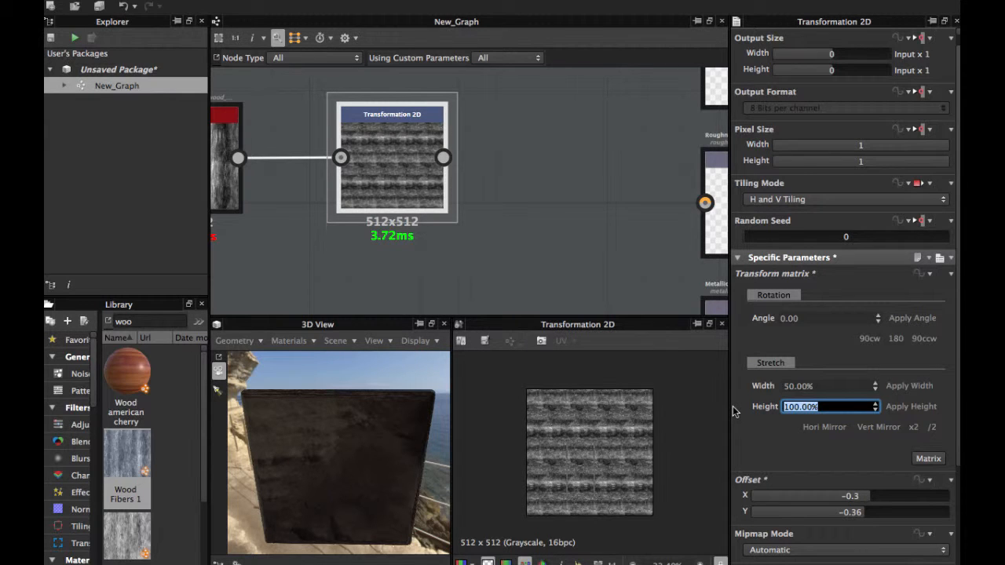
type("50")
key("Return")
scroll(547, 426, "up", 2)
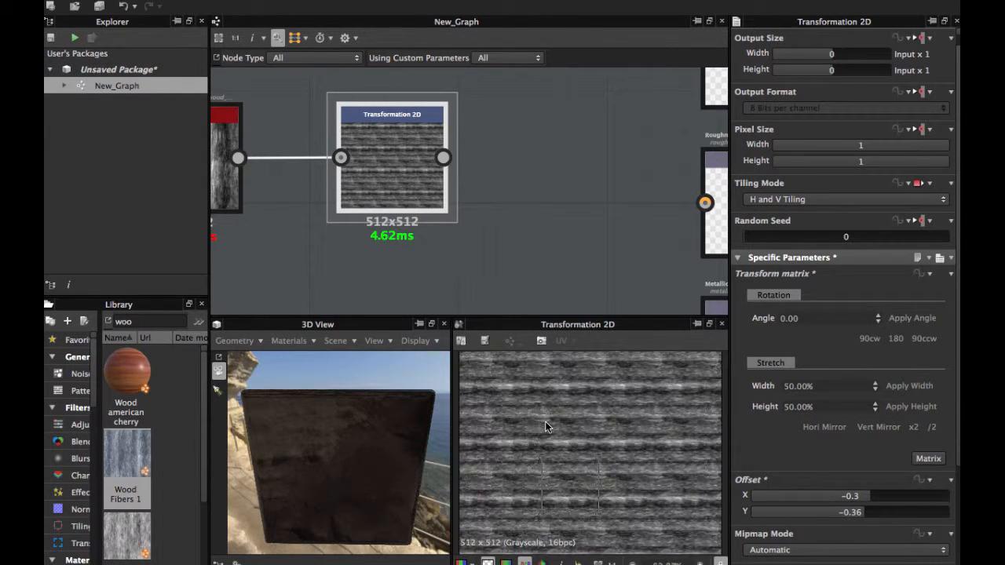
left_click_drag(548, 434, 589, 403)
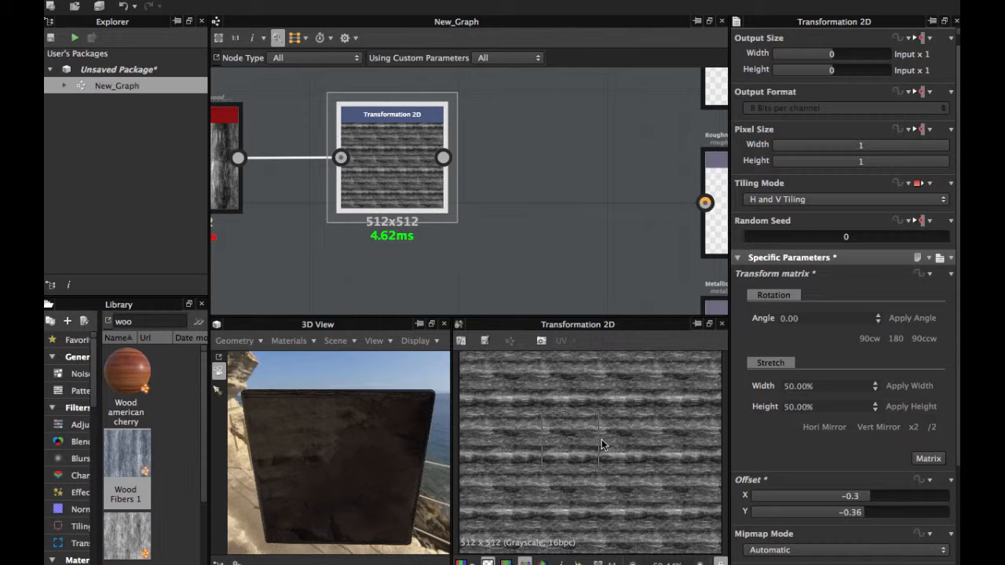
scroll(601, 439, "down", 1)
scroll(602, 438, "down", 1)
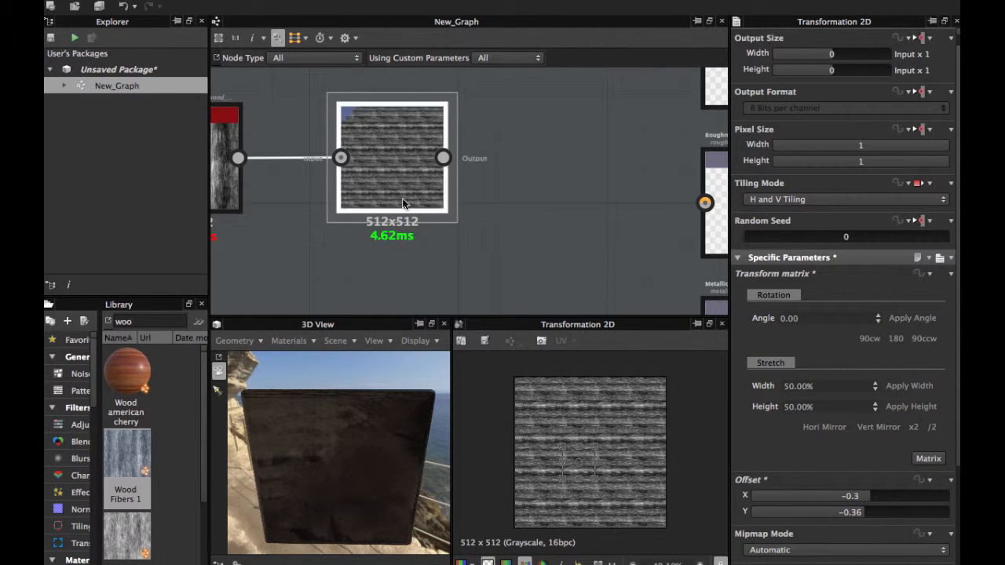
scroll(402, 197, "down", 1)
scroll(406, 199, "down", 1)
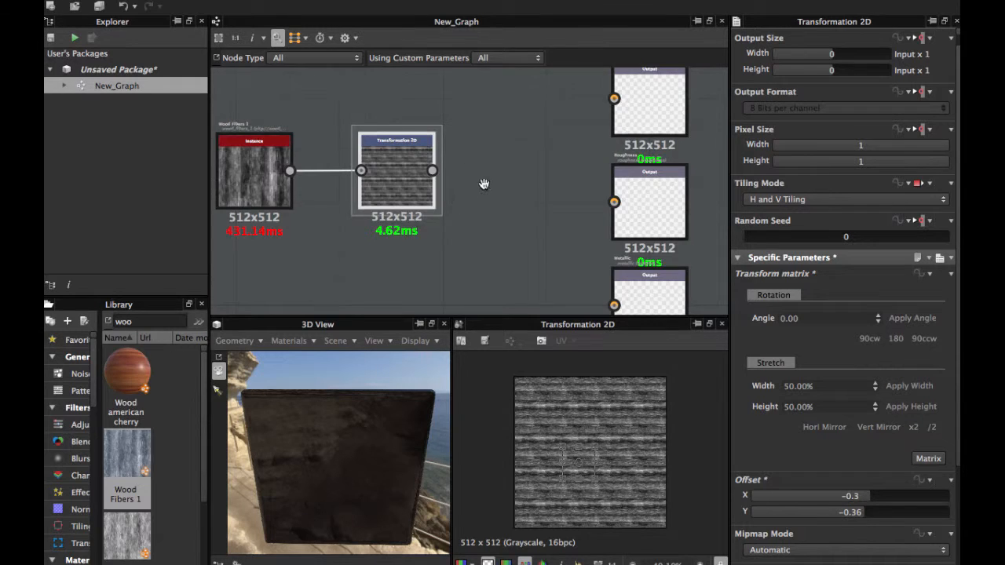
scroll(453, 223, "down", 1)
scroll(452, 223, "down", 1)
left_click_drag(330, 391, 390, 422)
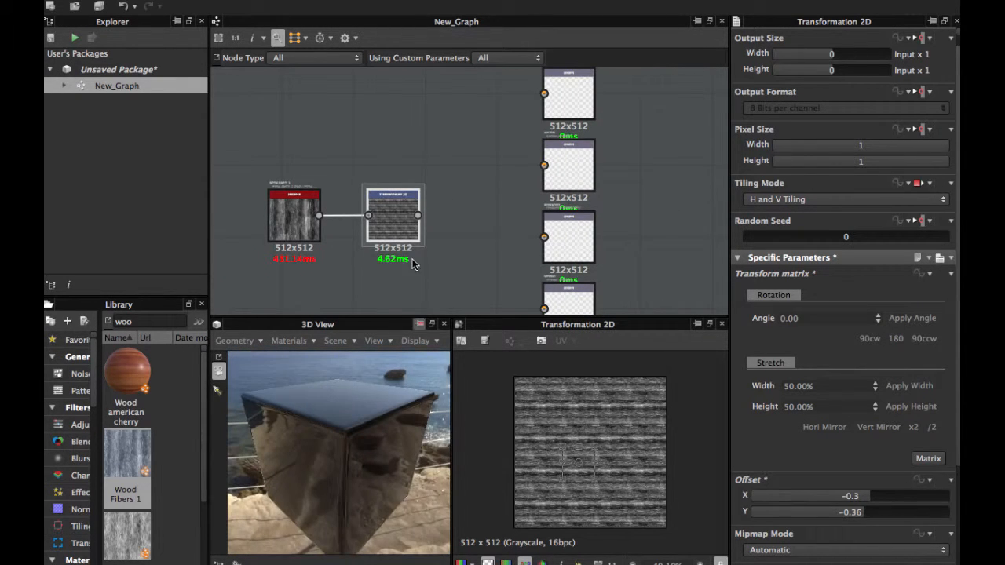
scroll(431, 217, "up", 1)
scroll(431, 217, "up", 1)
scroll(457, 225, "up", 1)
scroll(457, 225, "down", 1)
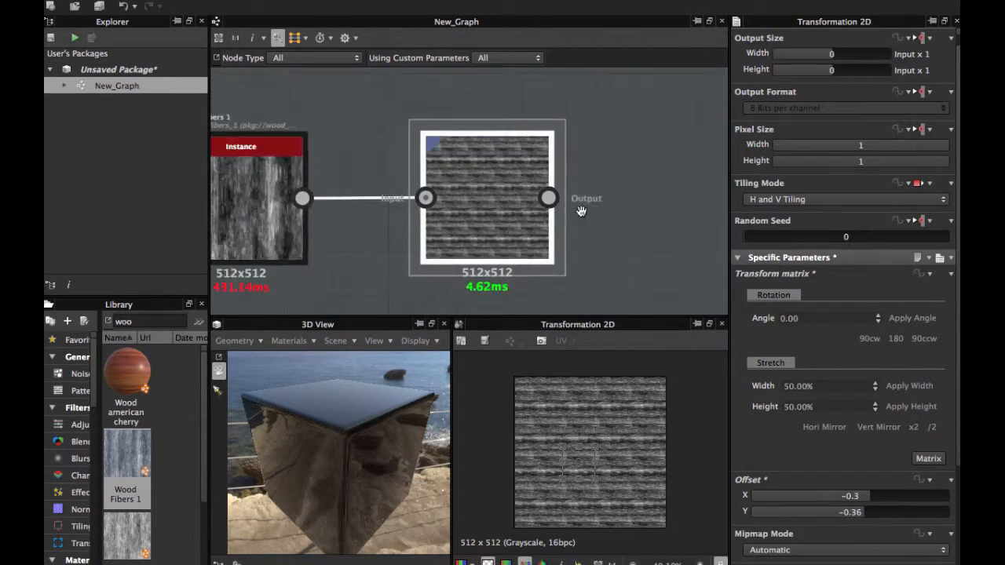
left_click_drag(439, 212, 510, 230)
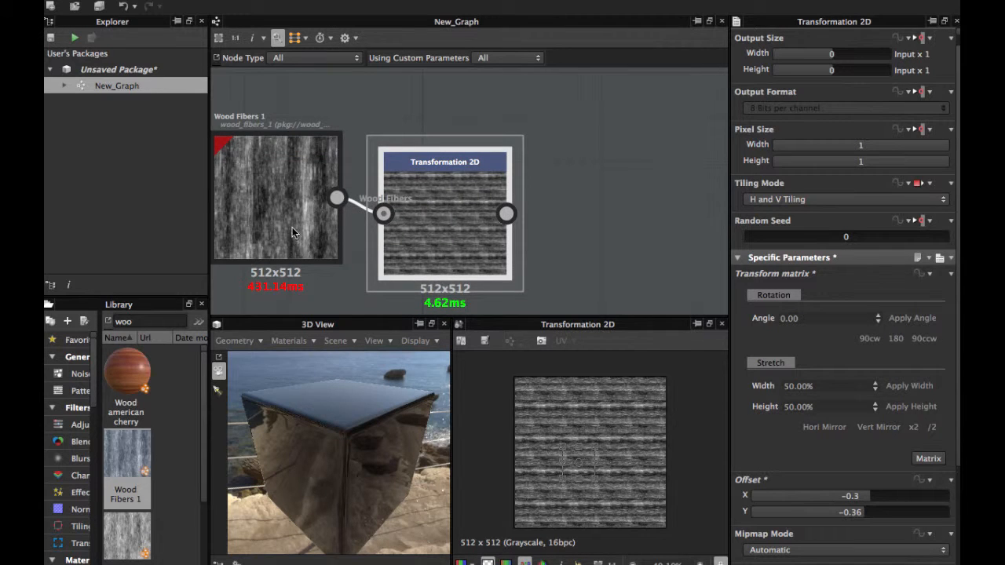
scroll(292, 227, "down", 1)
scroll(292, 227, "down", 1)
scroll(428, 221, "down", 1)
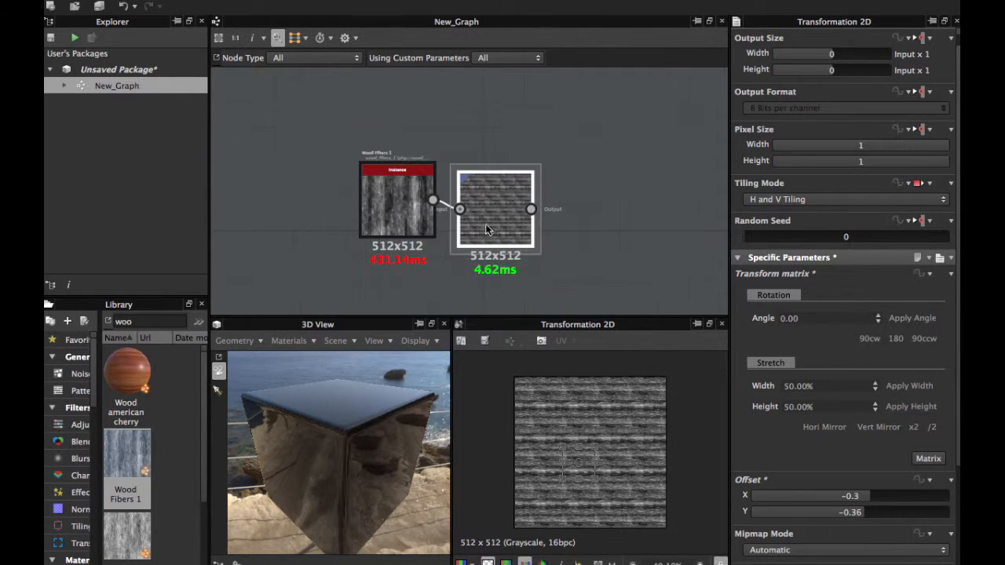
left_click_drag(485, 224, 400, 224)
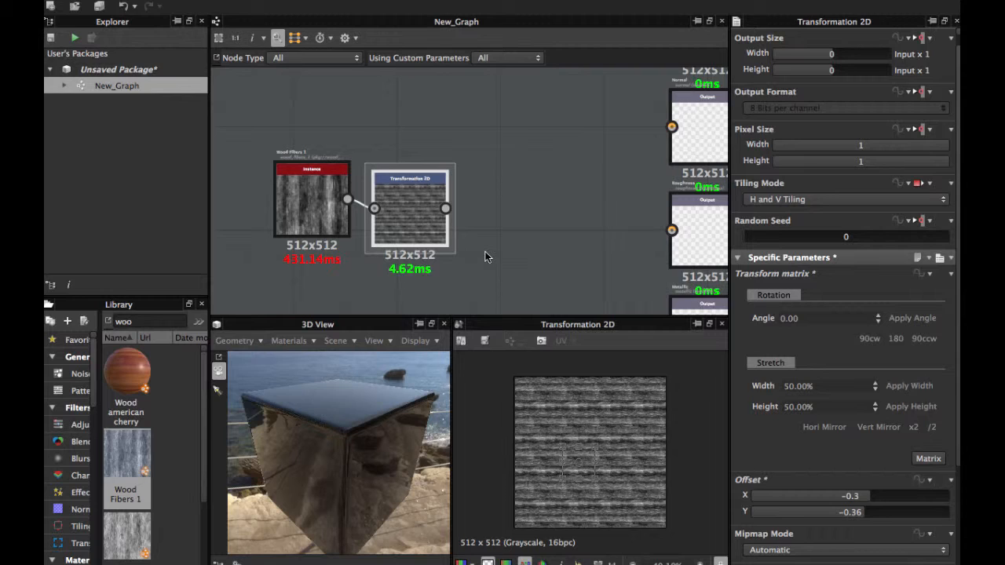